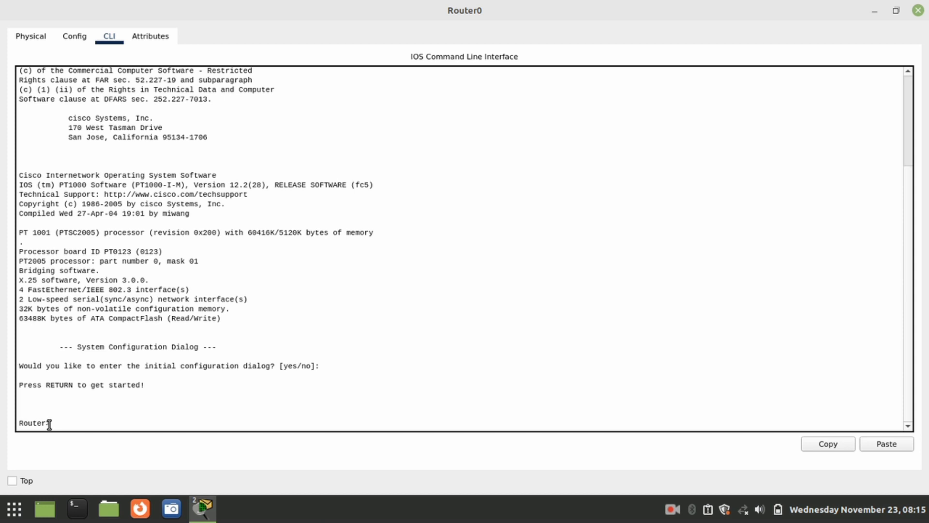
Step: List the show subcommands available at the user-mode Router> prompt with 'show ?'
mouse_move(48, 424)
mouse_down()
mouse_move(32, 423)
mouse_move(54, 422)
mouse_move(43, 424)
mouse_up()
click(12, 423)
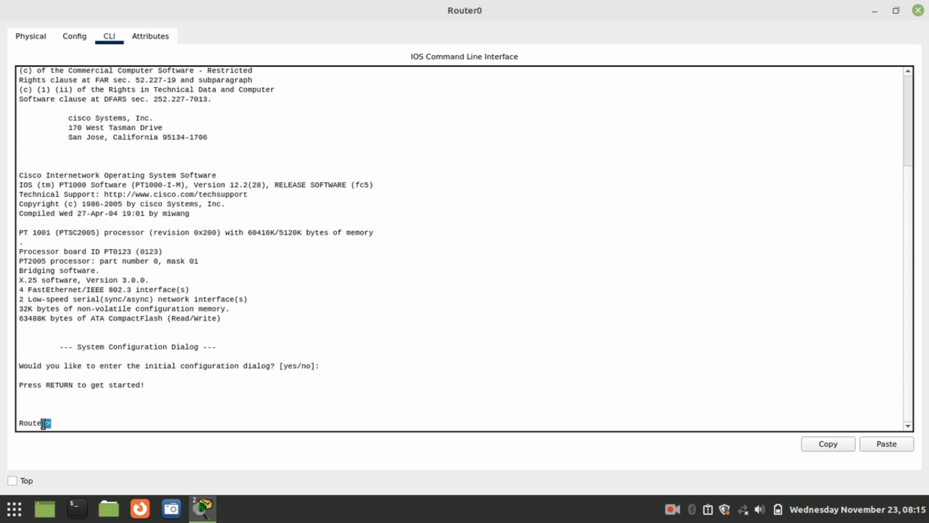
click(117, 423)
text(show ?)
key(Return)
key(Return)
key(Return)
key(Return)
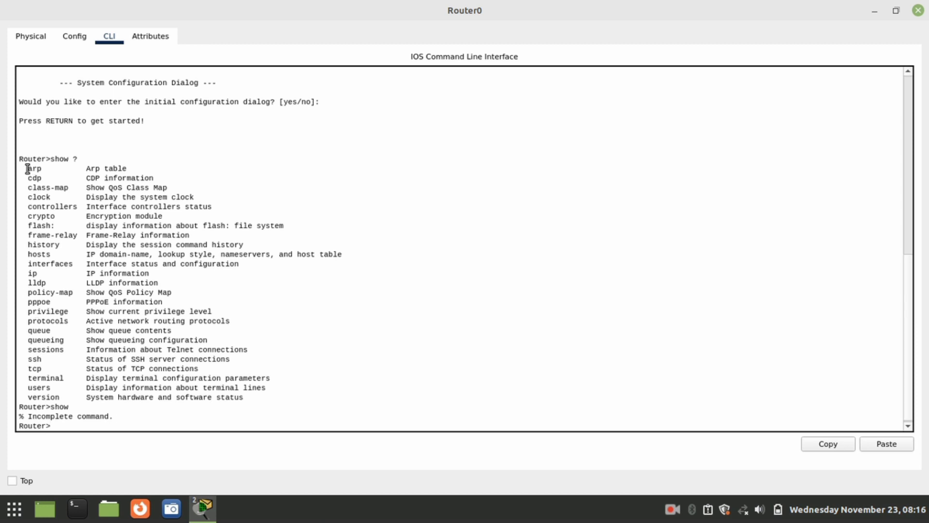
Step: Review the show help list, then enter 'enable' at the Router> prompt
drag(17, 168, 271, 395)
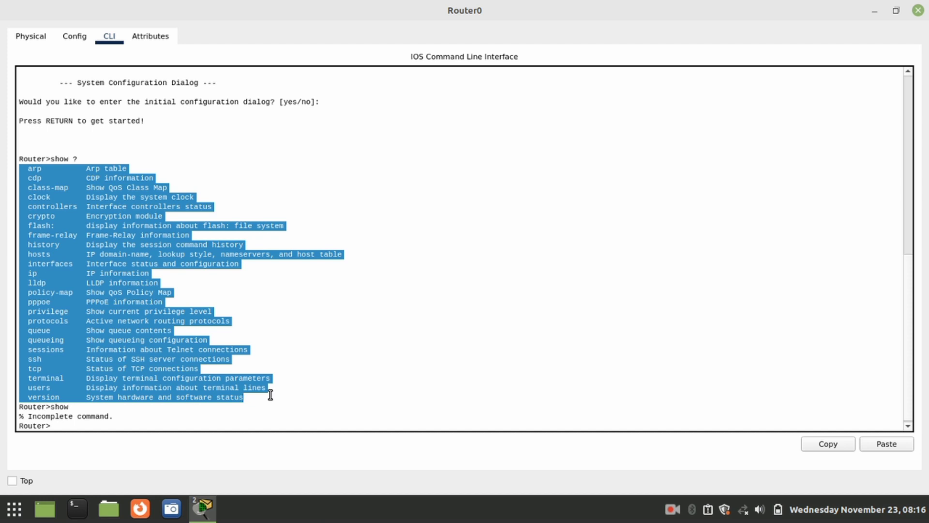
click(271, 395)
click(200, 409)
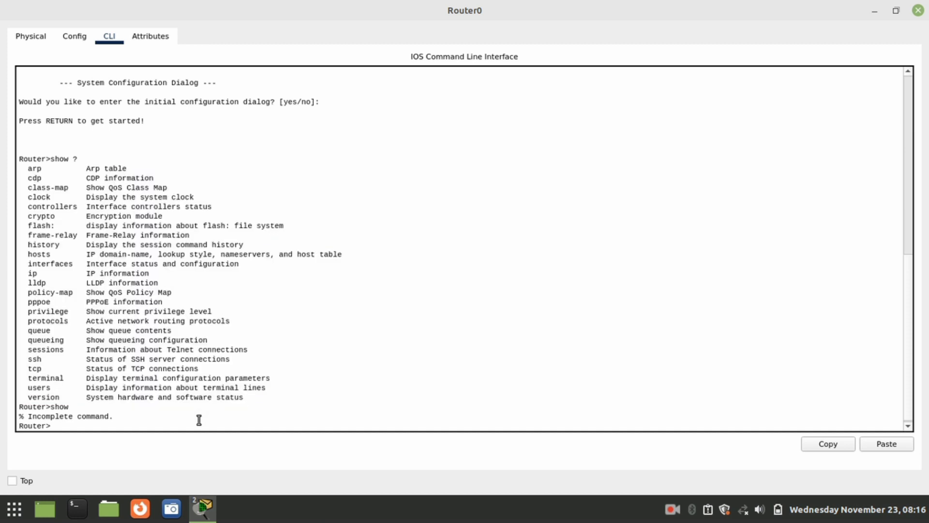
click(198, 420)
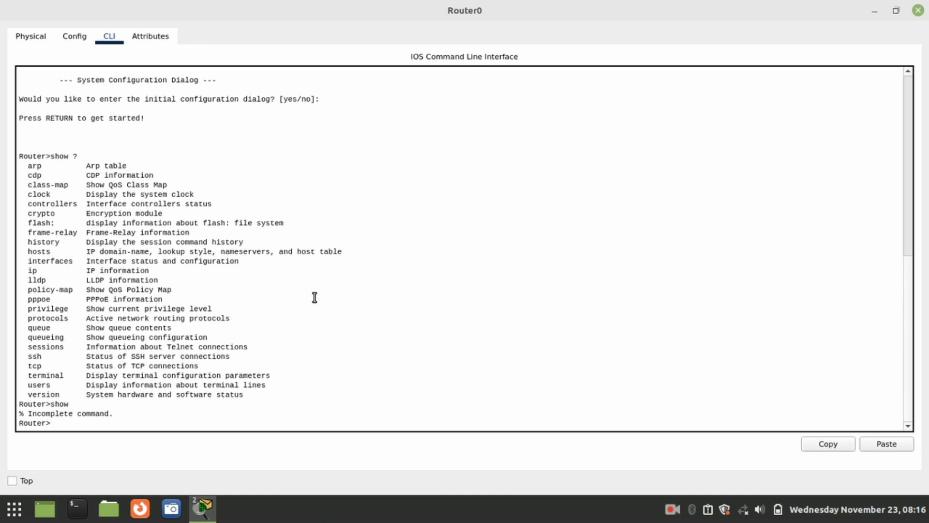
click(72, 423)
text(enable)
Step: Switch Router0 into privileged EXEC mode, giving the Router# prompt
key(Return)
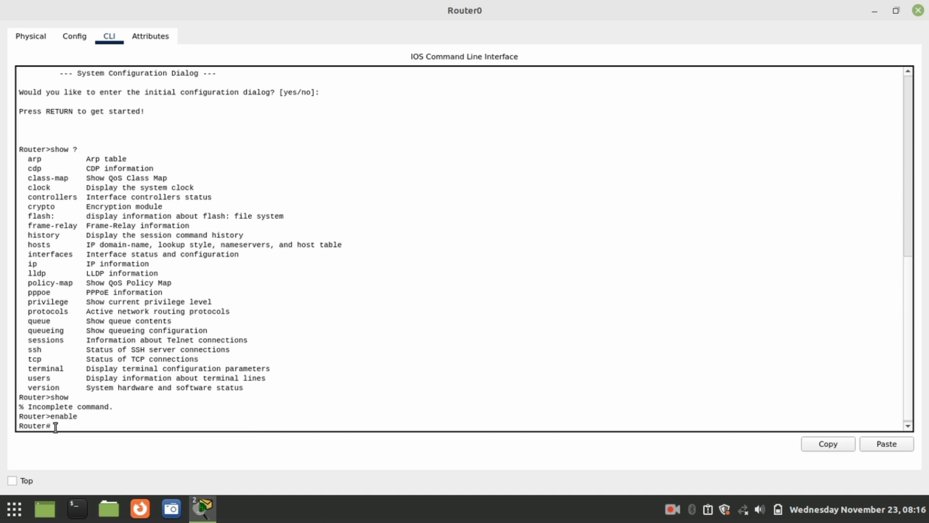
drag(48, 425, 117, 422)
click(117, 424)
Step: Page through the privileged 'show ?' list, including running-config, and erase the leftover 'show'
text(show ?)
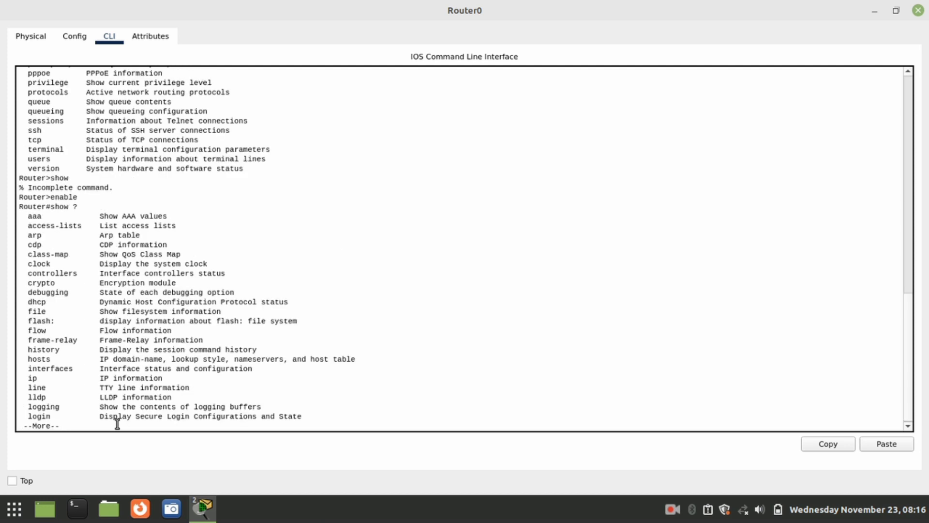
key(Return)
key(Return)
key(Return)
key(Return)
key(Return)
key(Return)
key(Return)
key(Return)
key(Return)
key(Return)
key(Return)
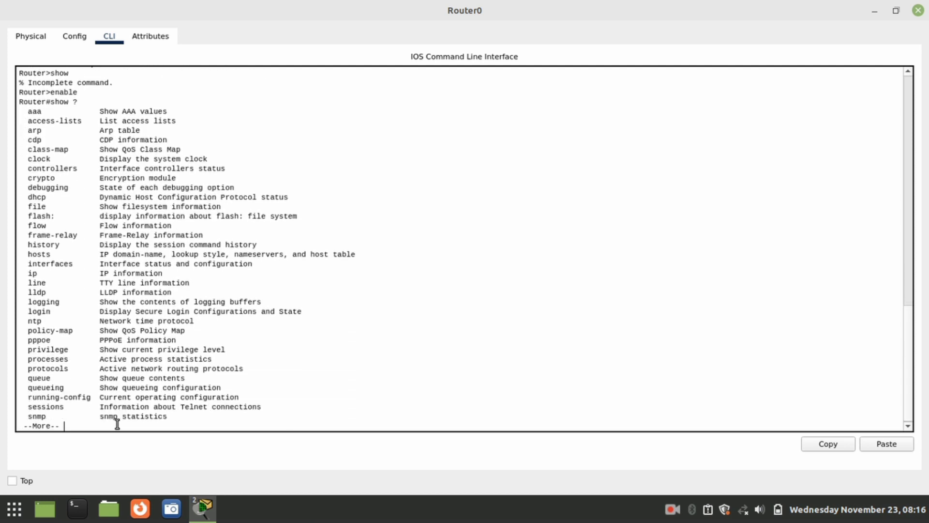
key(Return)
key(Return)
key(Return)
key(Return)
key(Return)
key(Return)
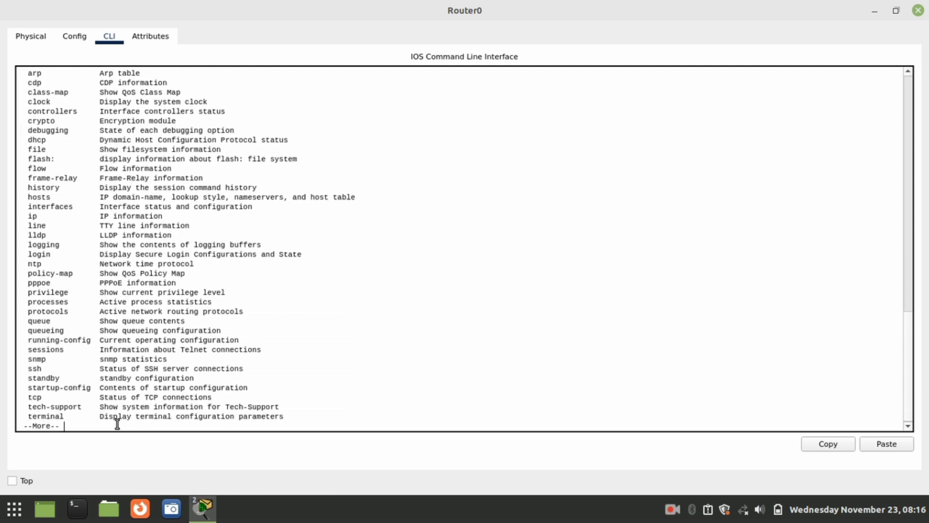
key(Return)
key(Return)
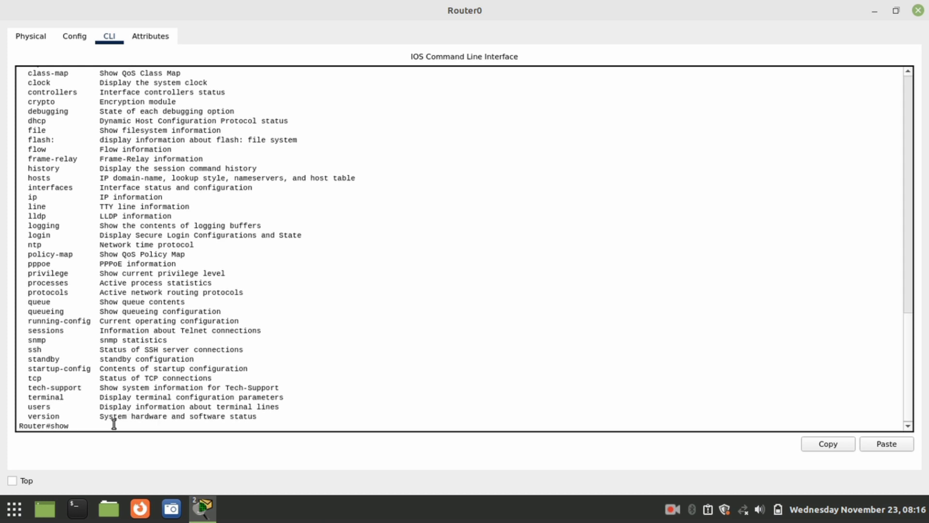
scroll(201, 268, up, 3)
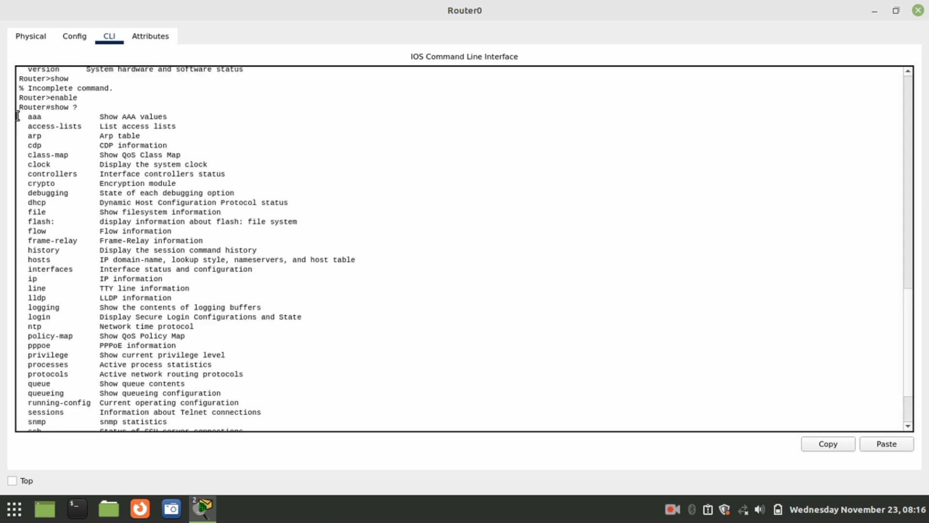
drag(19, 122, 311, 384)
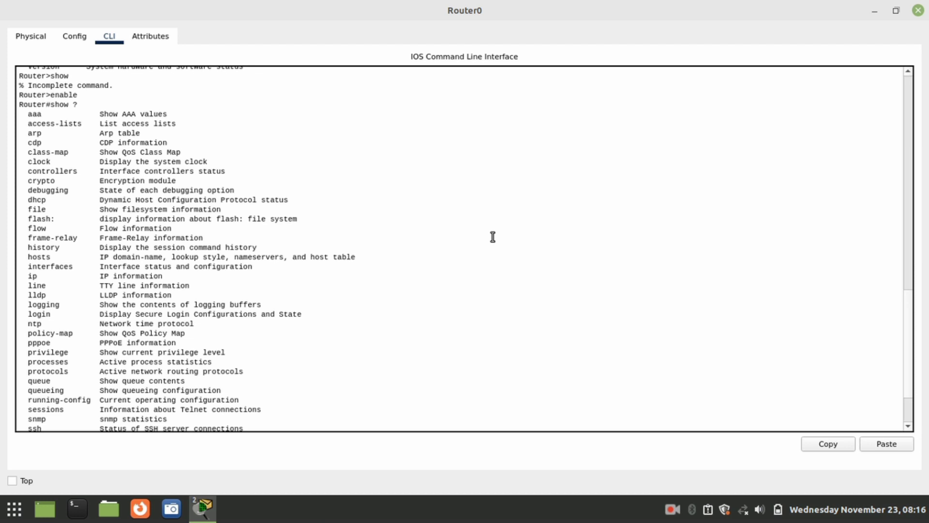
scroll(492, 237, down, 3)
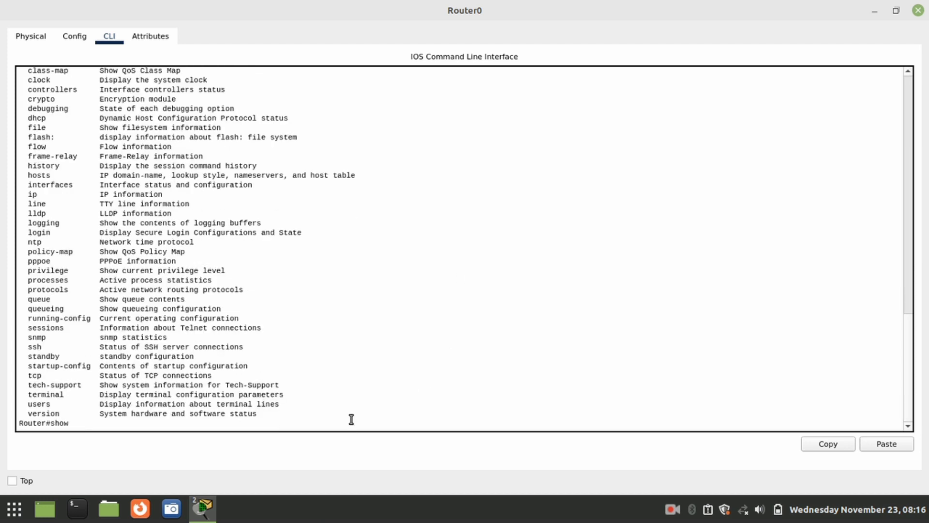
key(BackSpace)
key(BackSpace)
key(BackSpace)
key(BackSpace)
Step: Enter global configuration mode with 'config terminal' to reach Router(config)#
text(config terminal)
key(Return)
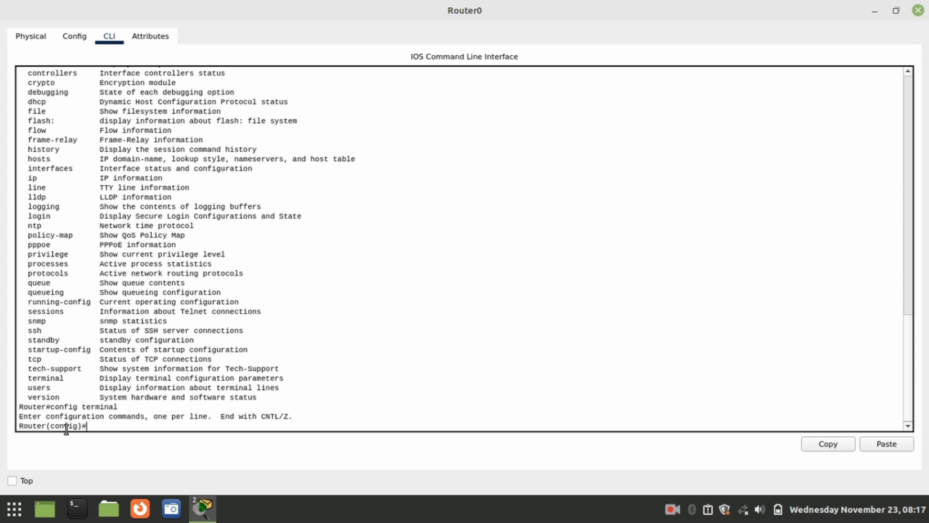
drag(46, 426, 92, 425)
click(100, 426)
Step: Rename the router with 'hostname ROUTER-LAB1'
text(h)
key(BackSpace)
double_click(33, 424)
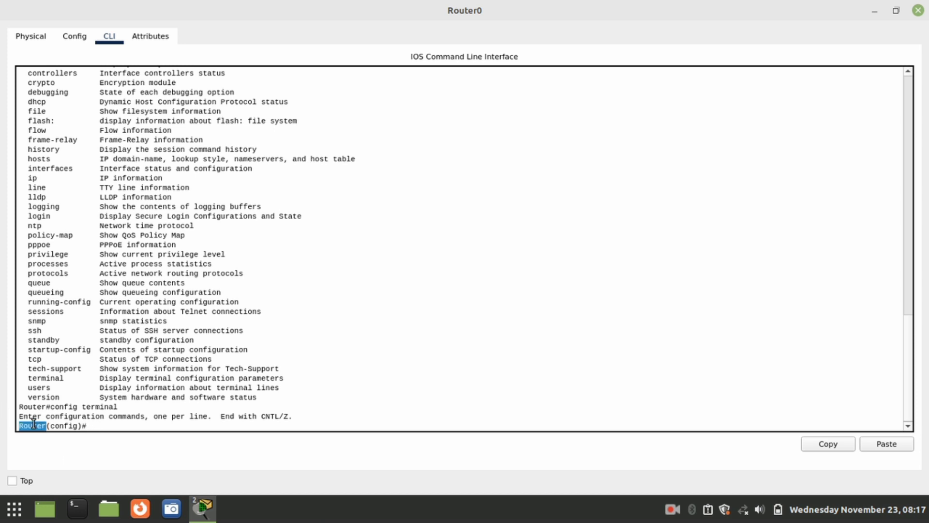
click(146, 422)
triple_click(152, 426)
click(150, 427)
text(hostname)
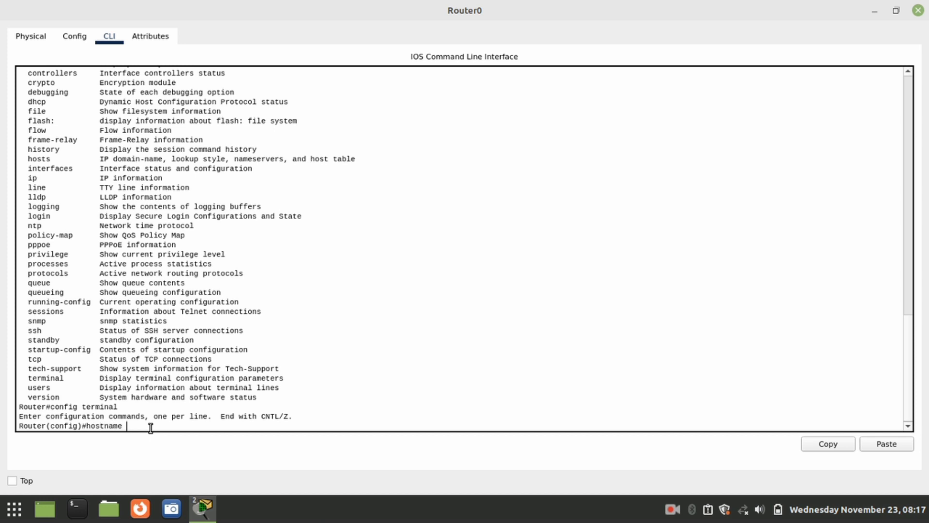
text( Route)
key(BackSpace)
key(BackSpace)
key(BackSpace)
key(BackSpace)
key(BackSpace)
key(BackSpace)
text(ROUTER-LAB1)
key(Return)
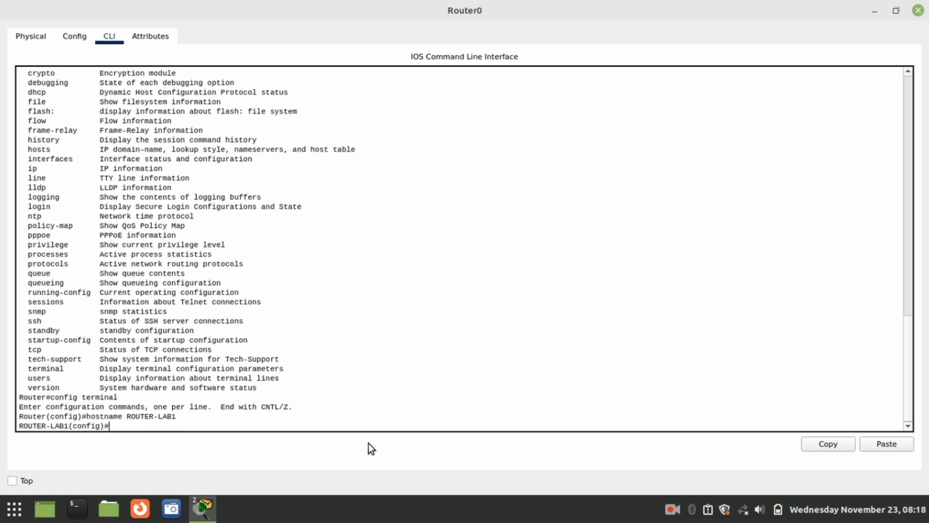
Step: Confirm the configuration prompt now shows the new name ROUTER-LAB1
double_click(25, 417)
double_click(35, 427)
drag(51, 429, 70, 429)
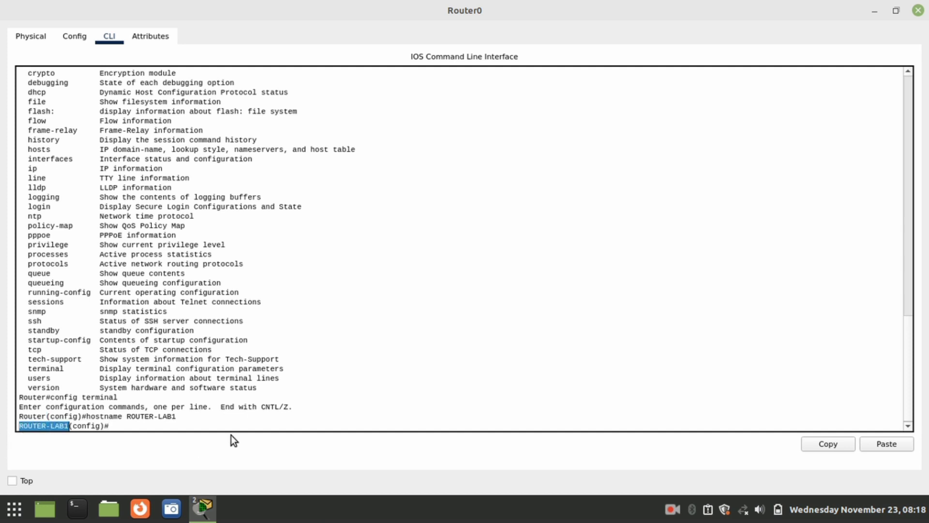
click(217, 425)
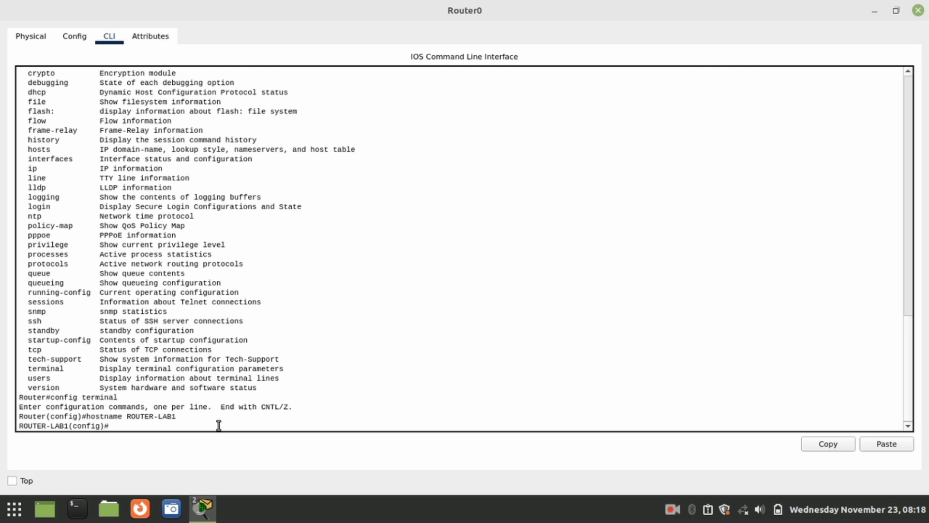
Step: Set the MOTD banner to '..:: SELAMAT DATANG DI LAB 1 ::..' using & delimiters
text(Banner motd &&)
key(Left)
text(..:: SELMA)
key(BackSpace)
key(BackSpace)
text(AMAT DATANG DI LAB)
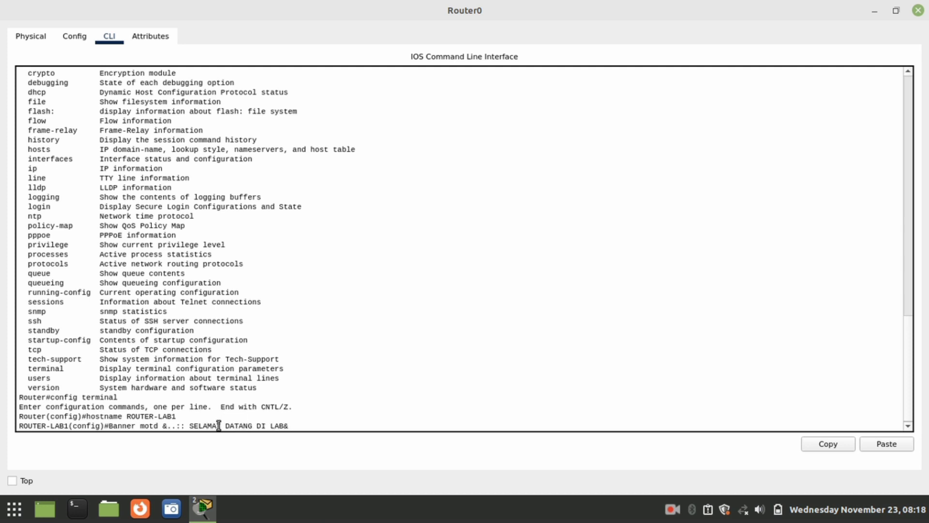
text( 1)
text(::..)
key(Return)
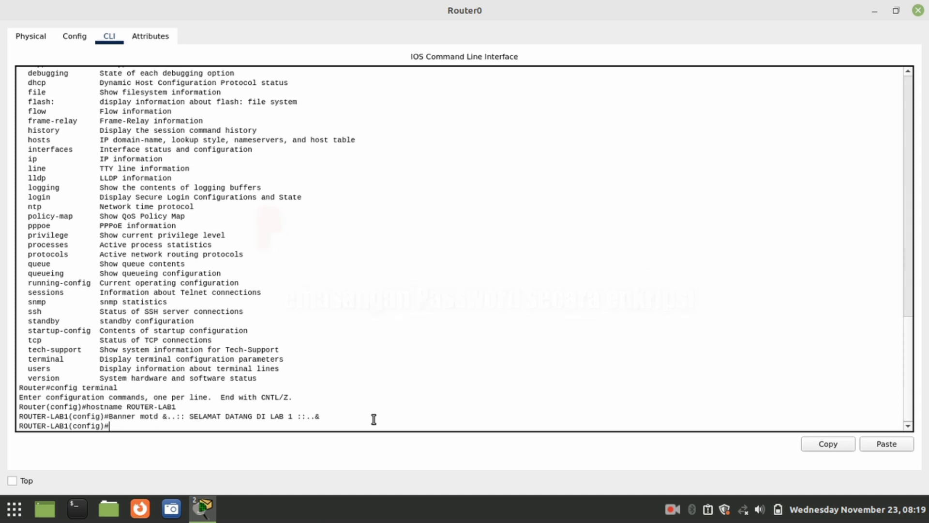
Step: Set an enable secret password and exit global configuration mode
text(nable secret 1234)
key(Return)
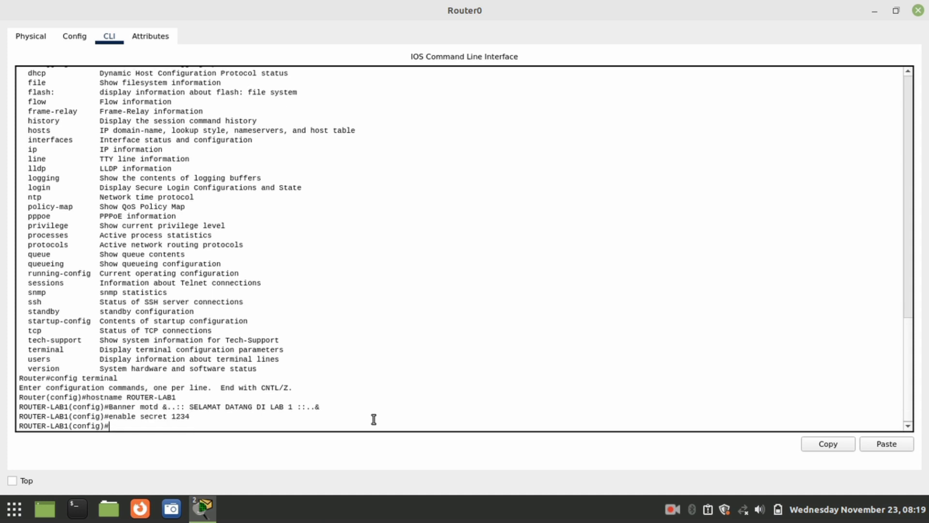
text(exit)
key(Return)
key(Return)
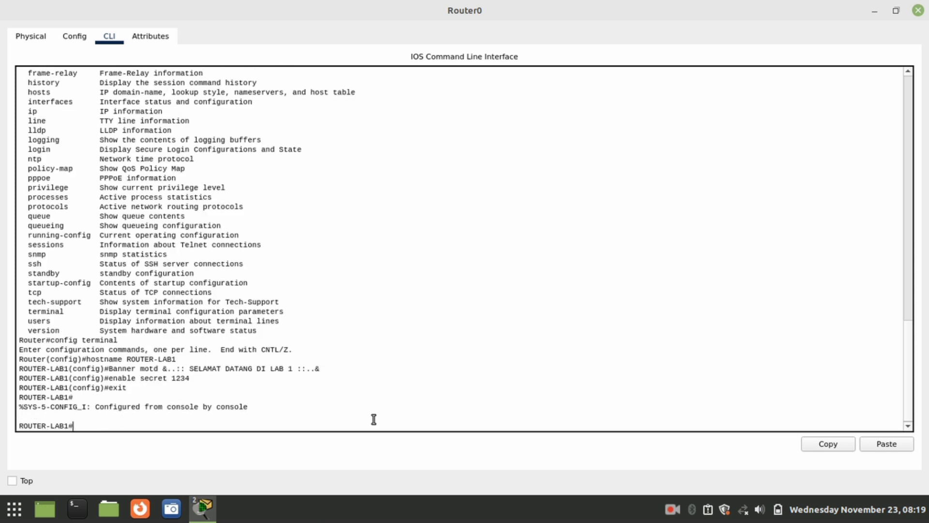
text(exit)
key(Return)
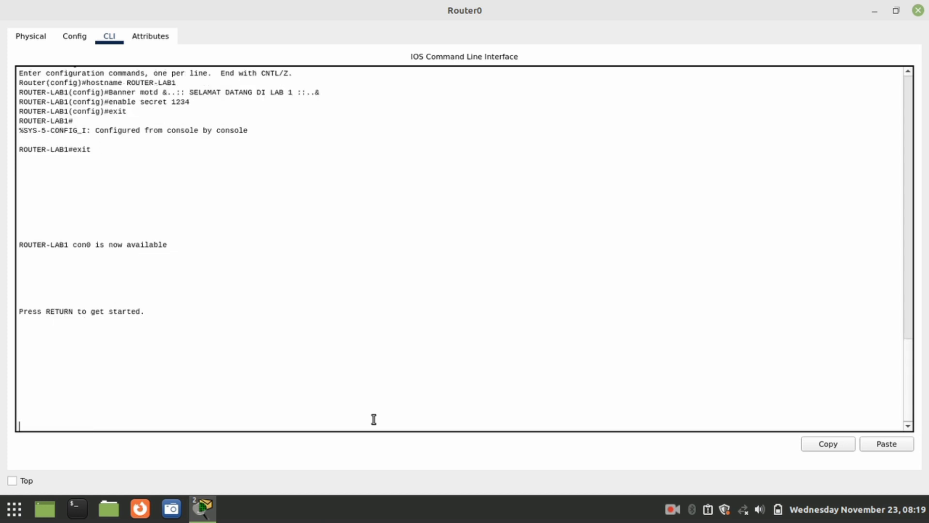
Step: Start a new console session and check the MOTD banner appears above ROUTER-LAB1>
key(Return)
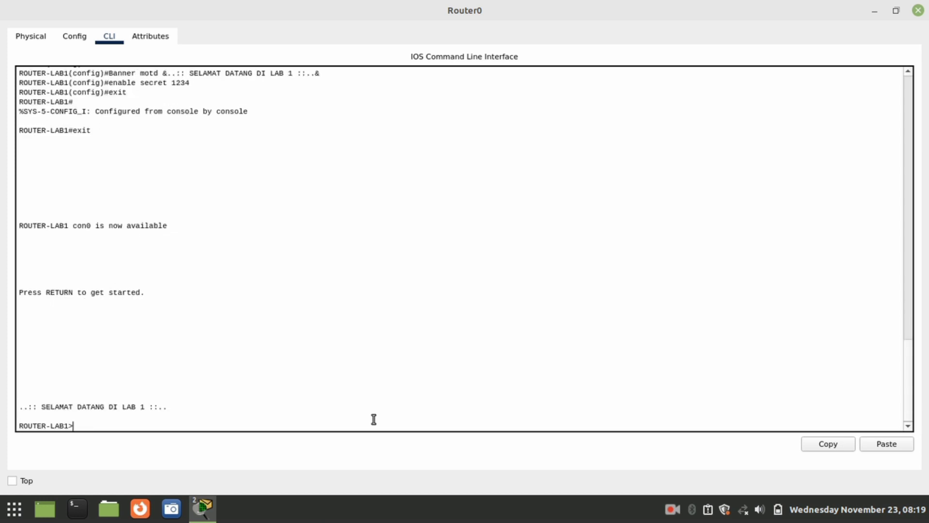
double_click(32, 408)
drag(31, 409, 197, 409)
click(197, 411)
Step: Re-enter privileged EXEC mode, supplying the enable secret password
text(enable)
key(Return)
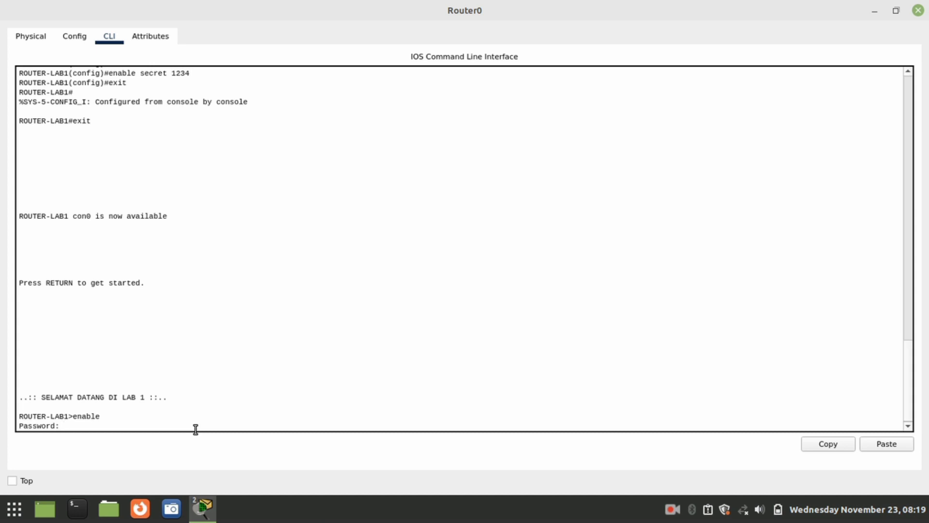
text(1234)
key(Return)
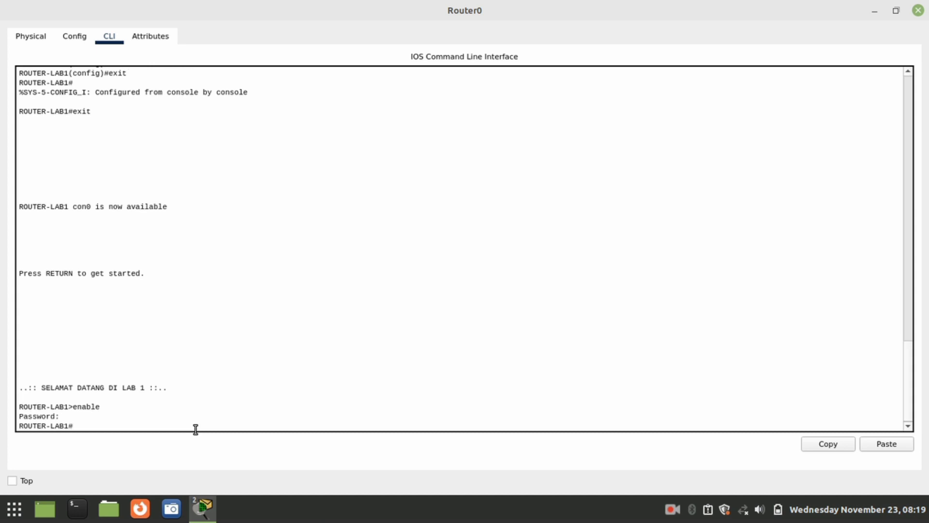
Step: Display 'sh running-config' and highlight the hashed enable secret 5 line
text(sh running)
key(BackSpace)
text(-config)
key(Return)
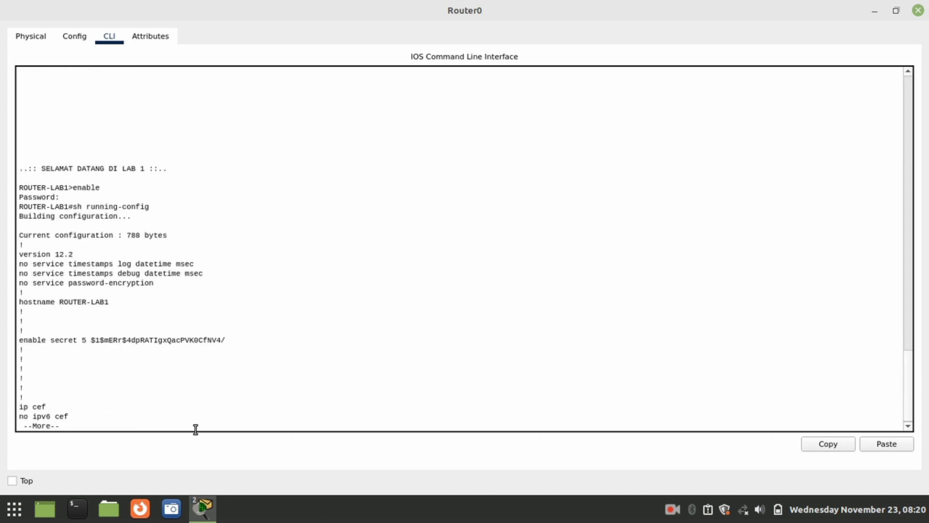
double_click(28, 340)
click(102, 348)
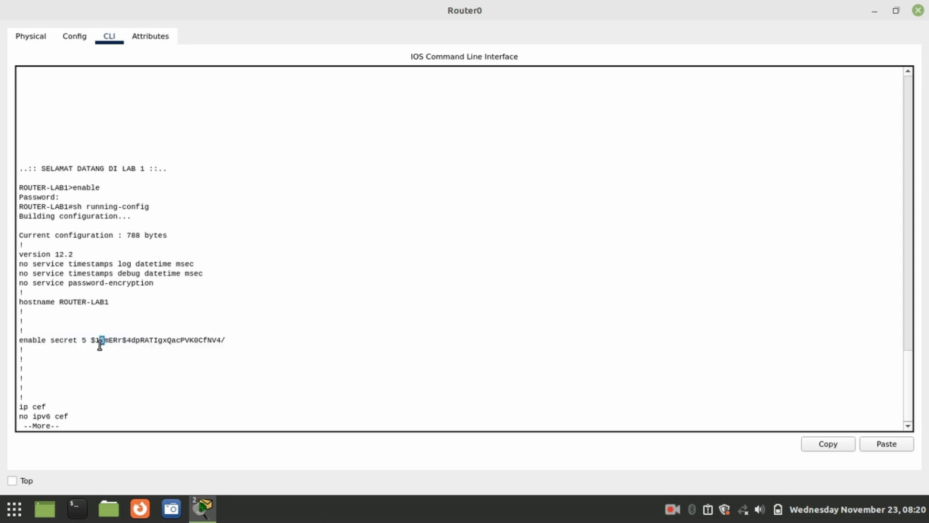
Step: Finish the paged ROUTER-LAB1 running-config listing to return to the privileged prompt
double_click(313, 409)
click(300, 410)
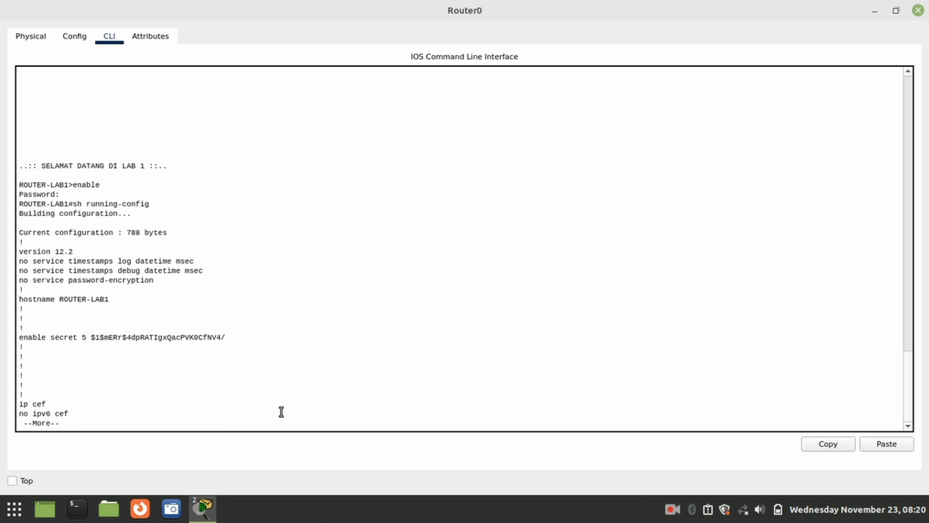
key(q)
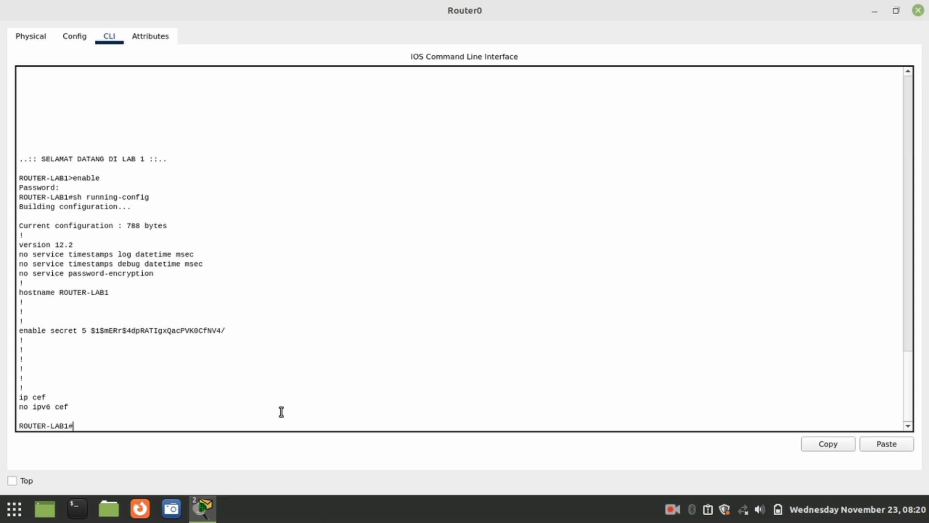
Step: Run 'copy running-config startup-config' and accept the default startup-config file name
text(copy running-config)
text(start)
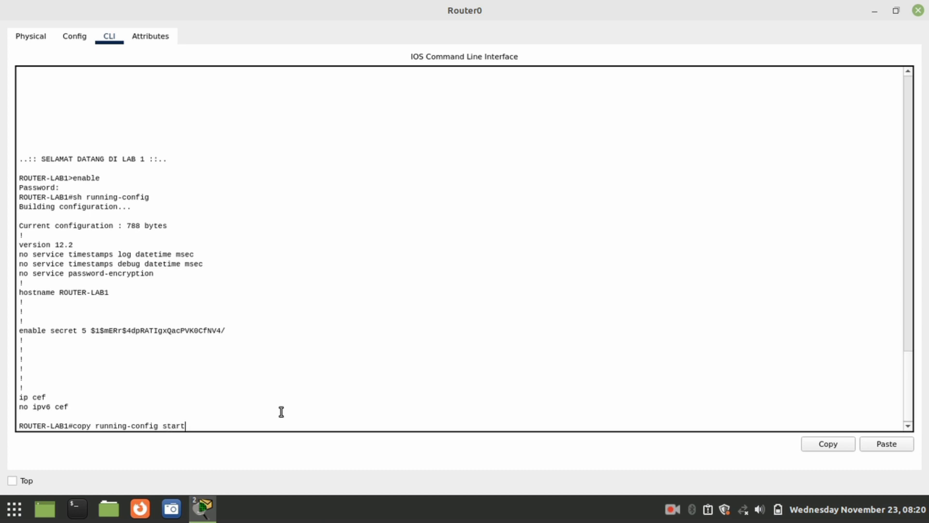
text(up-config)
key(Return)
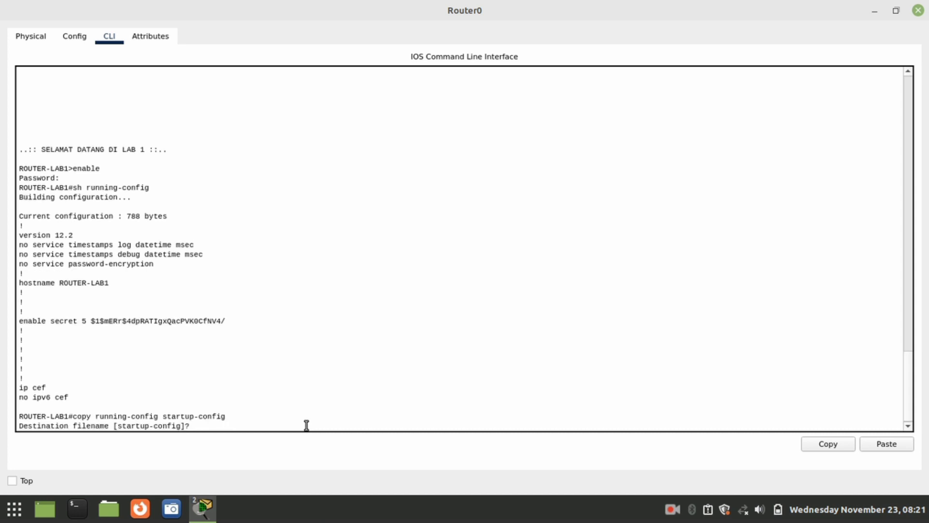
key(Return)
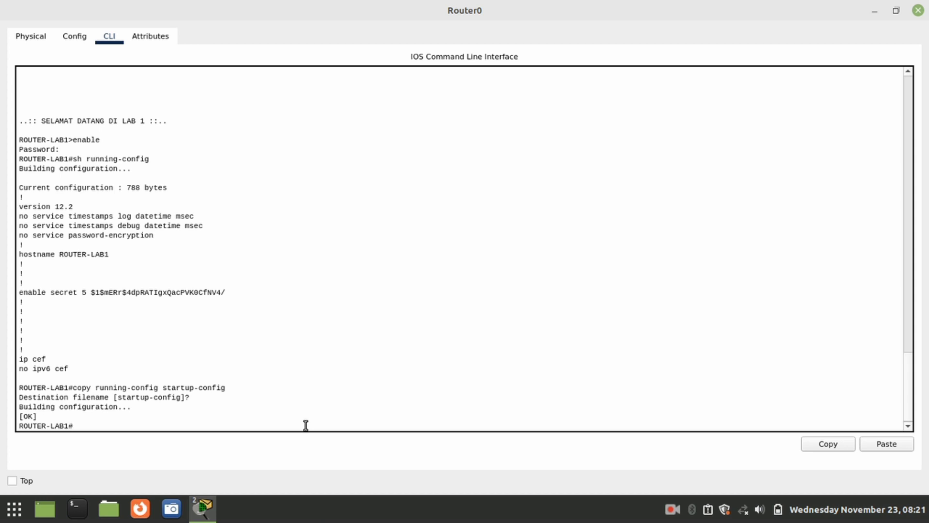
Step: Power-cycle Router0 with its power switch in the Physical view, then return to the CLI
drag(42, 426, 43, 417)
click(44, 418)
click(42, 39)
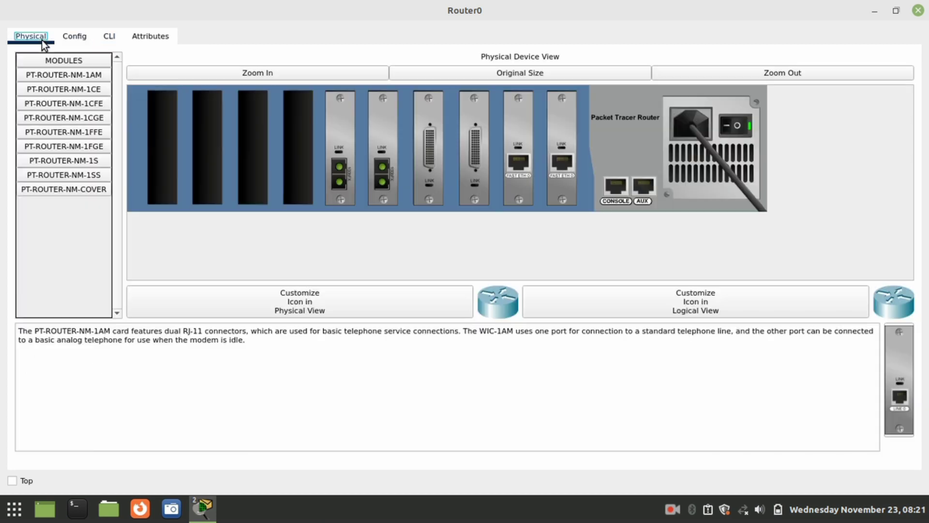
click(745, 126)
click(109, 38)
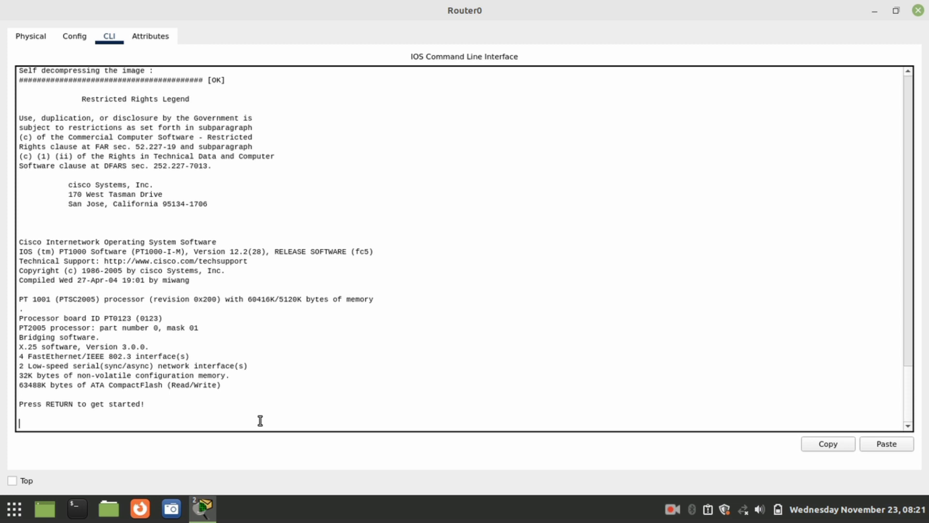
Step: Start the rebooted console and highlight the SELAMAT DATANG DI LAB 1 banner and ROUTER-LAB1> prompt
key(Return)
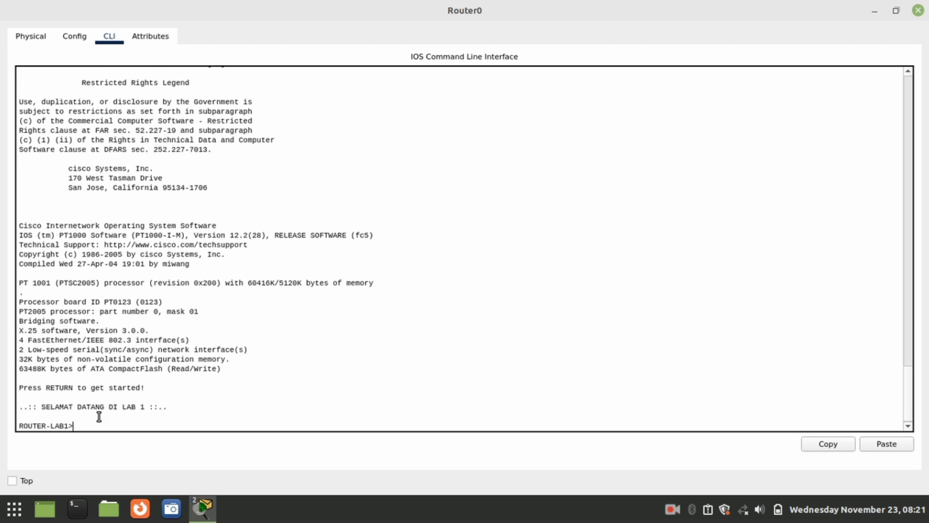
double_click(33, 425)
click(59, 424)
double_click(55, 411)
drag(55, 410, 125, 410)
click(170, 424)
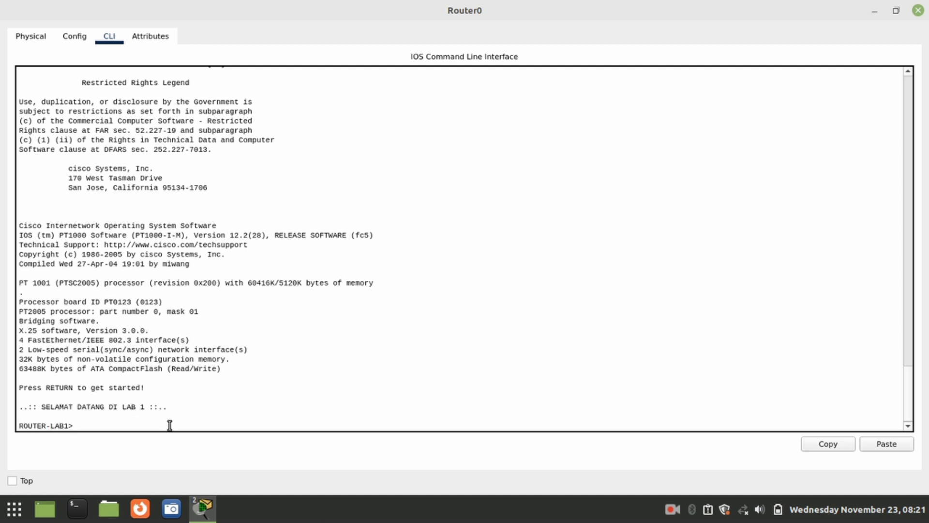